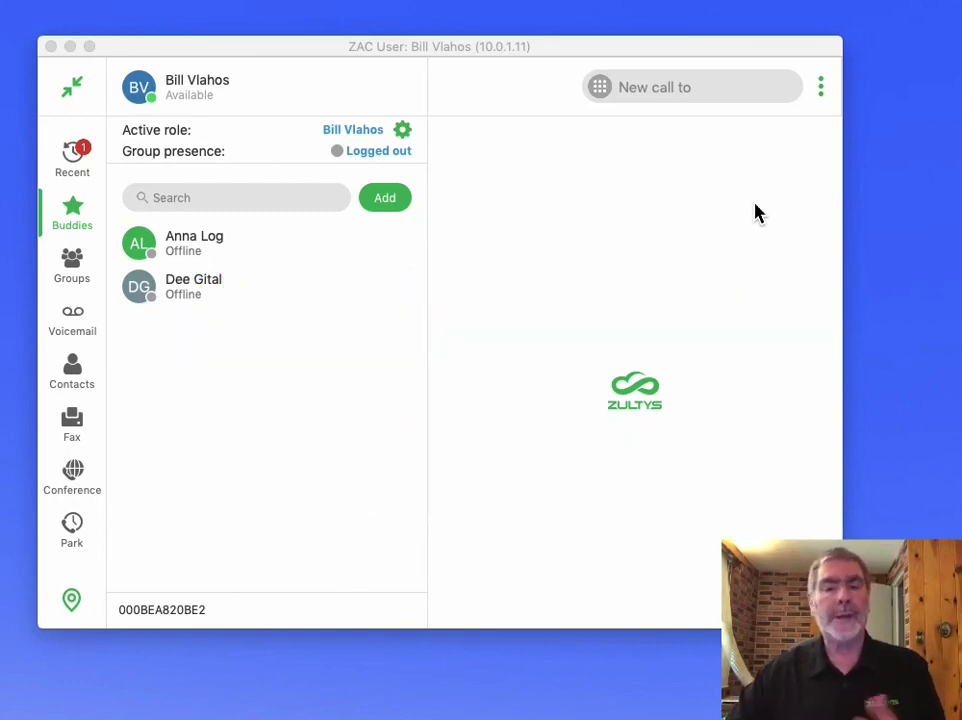
# Step: In Voicemail Notification settings, add a new rule and enter its name, 'Voicemail to email'
pyautogui.click(820, 88)
pyautogui.click(880, 158)
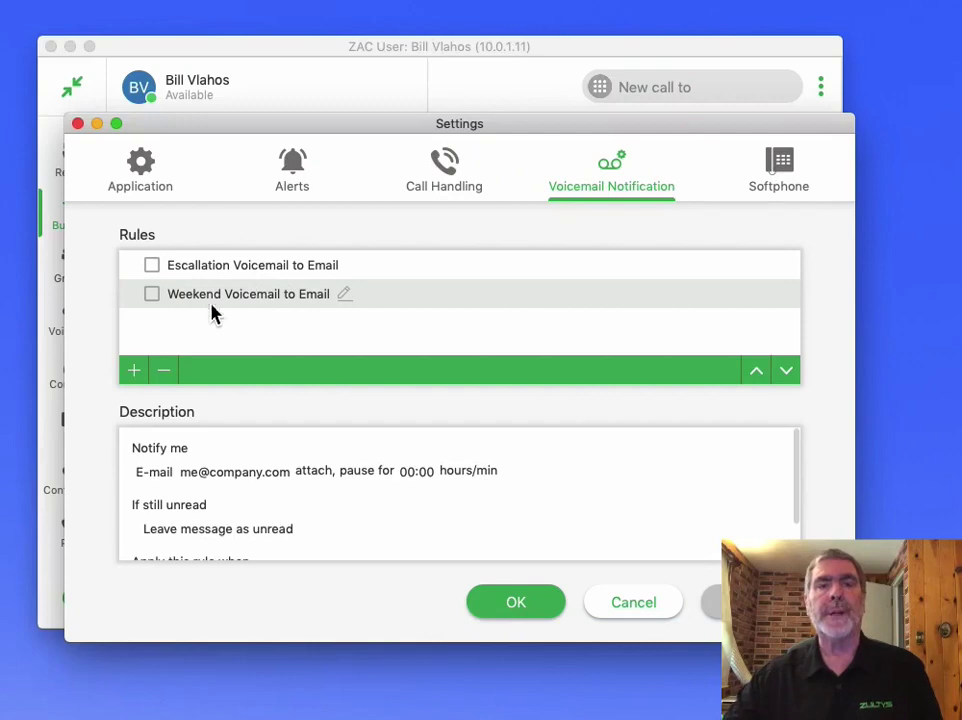
pyautogui.click(134, 371)
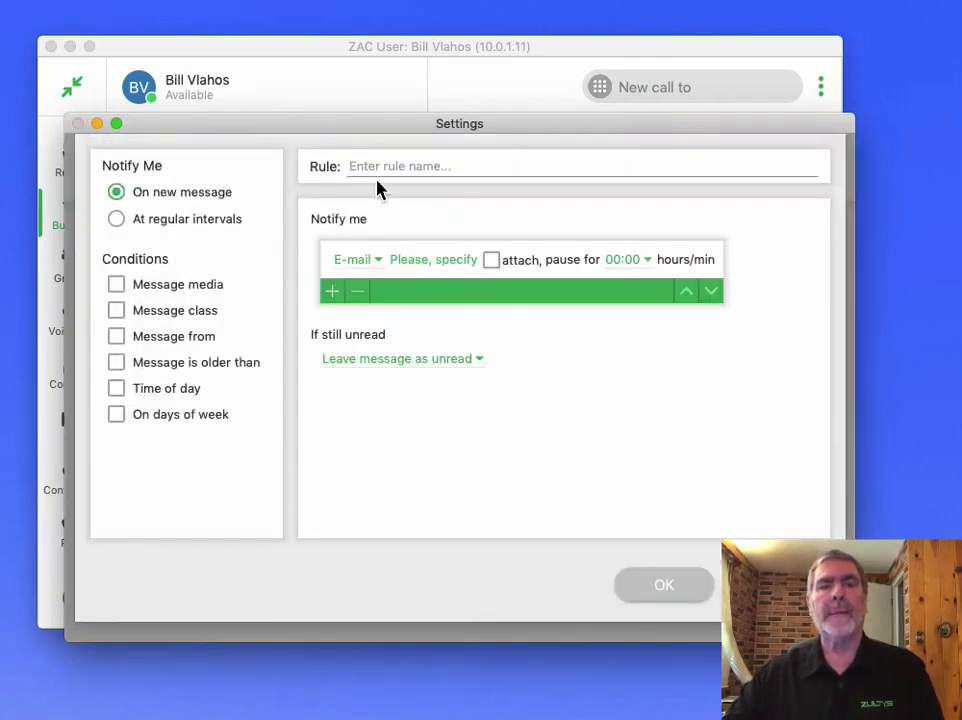
pyautogui.click(378, 176)
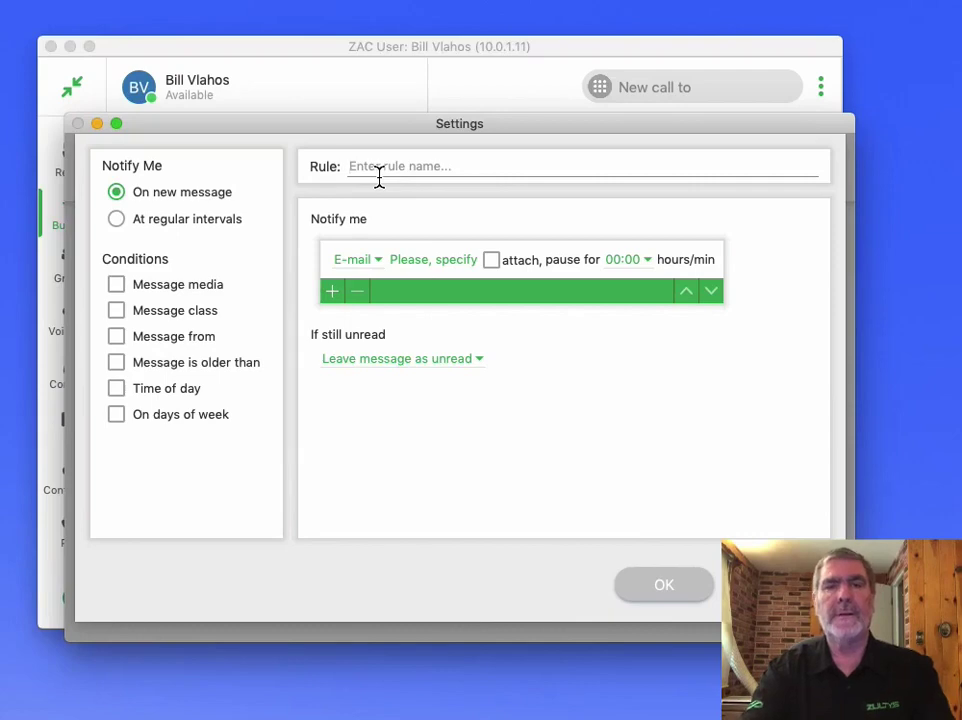
pyautogui.write('Voicemail')
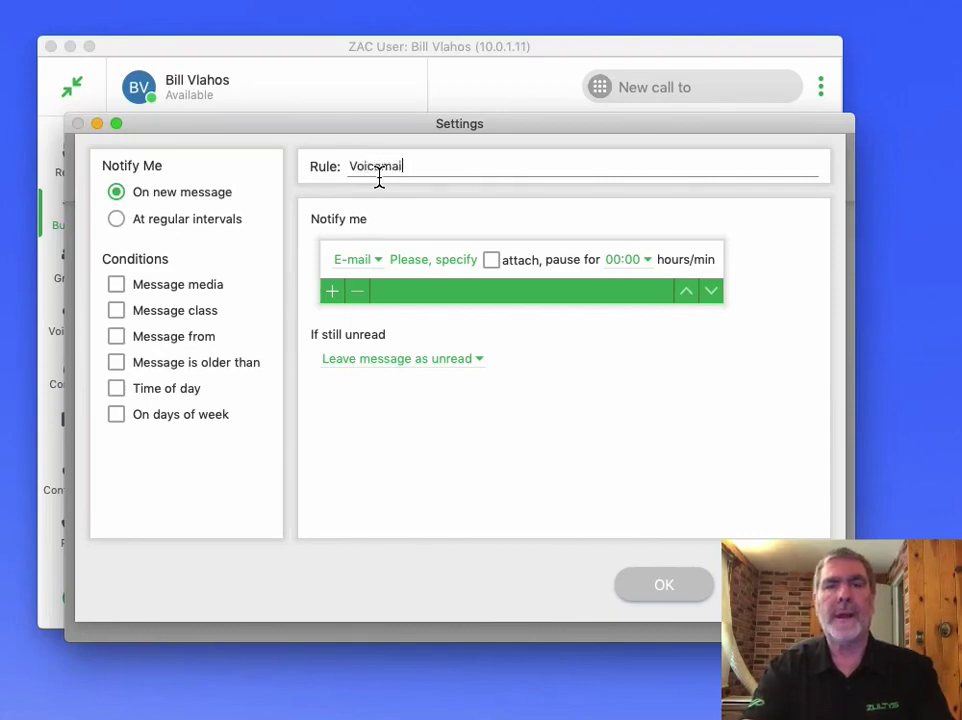
pyautogui.write(' to emai')
pyautogui.press('BackSpace')
pyautogui.press('BackSpace')
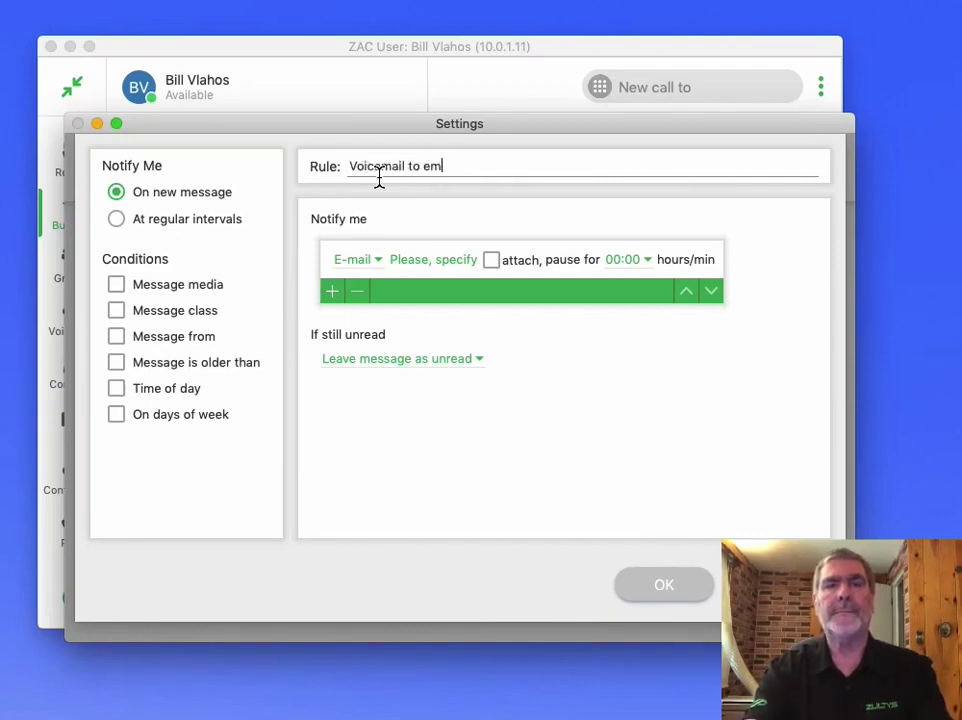
# Step: Keep E-mail as the notification method and add the user's company e-mail address as recipient
pyautogui.click(378, 268)
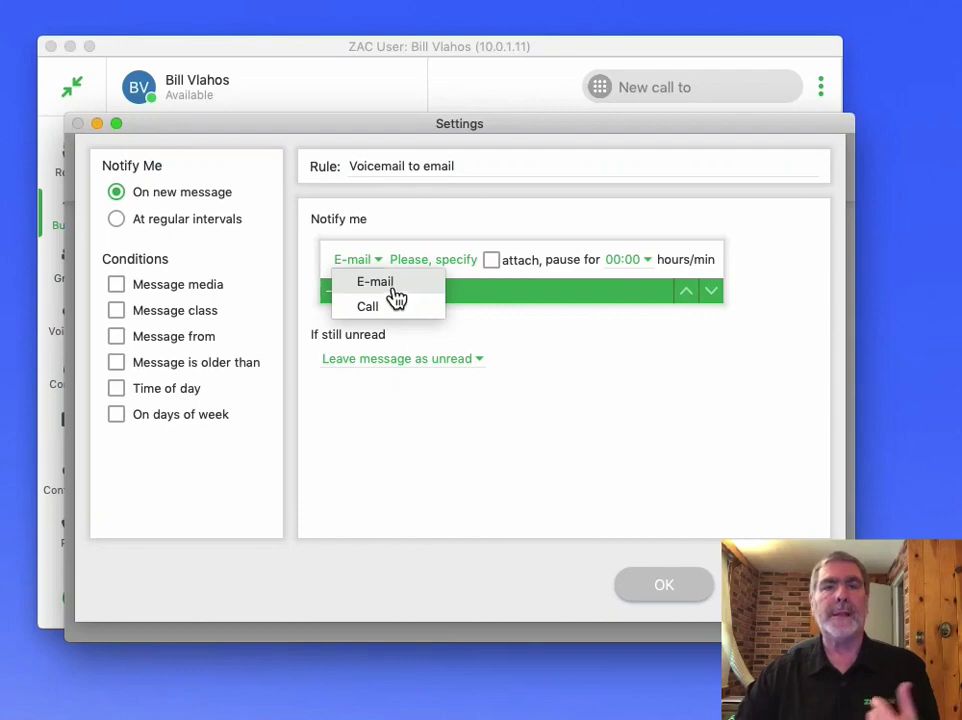
pyautogui.click(395, 288)
pyautogui.click(449, 263)
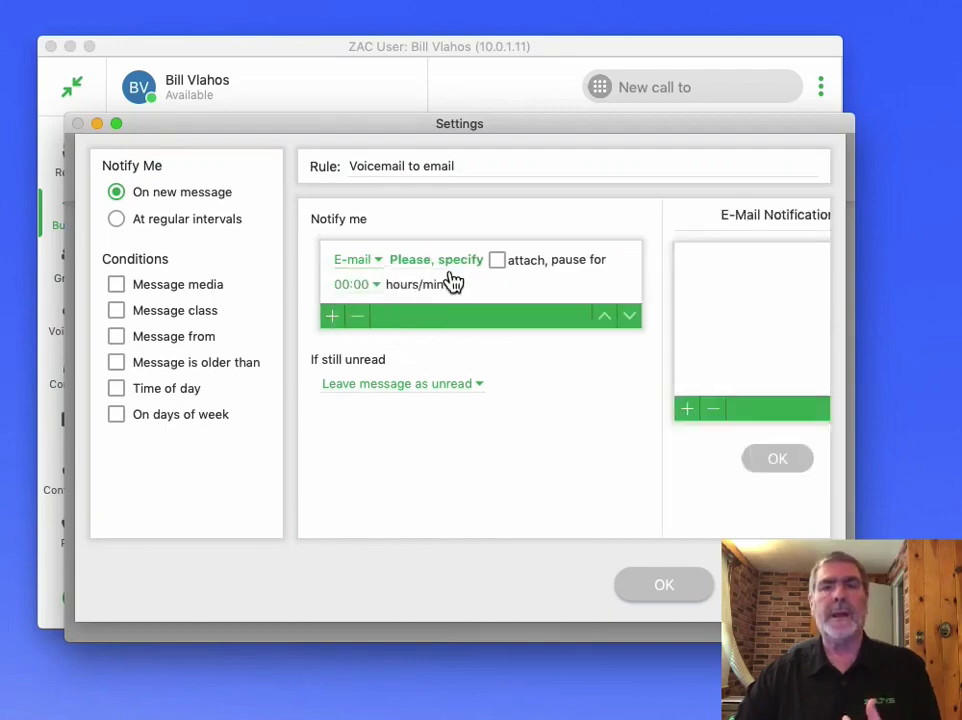
pyautogui.click(626, 409)
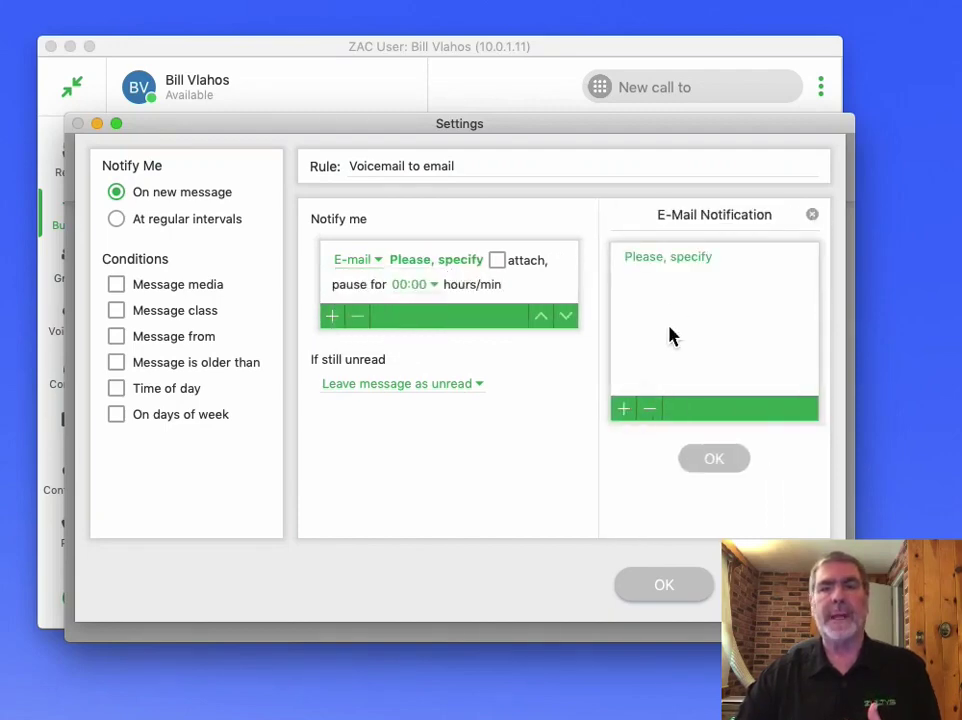
pyautogui.click(669, 259)
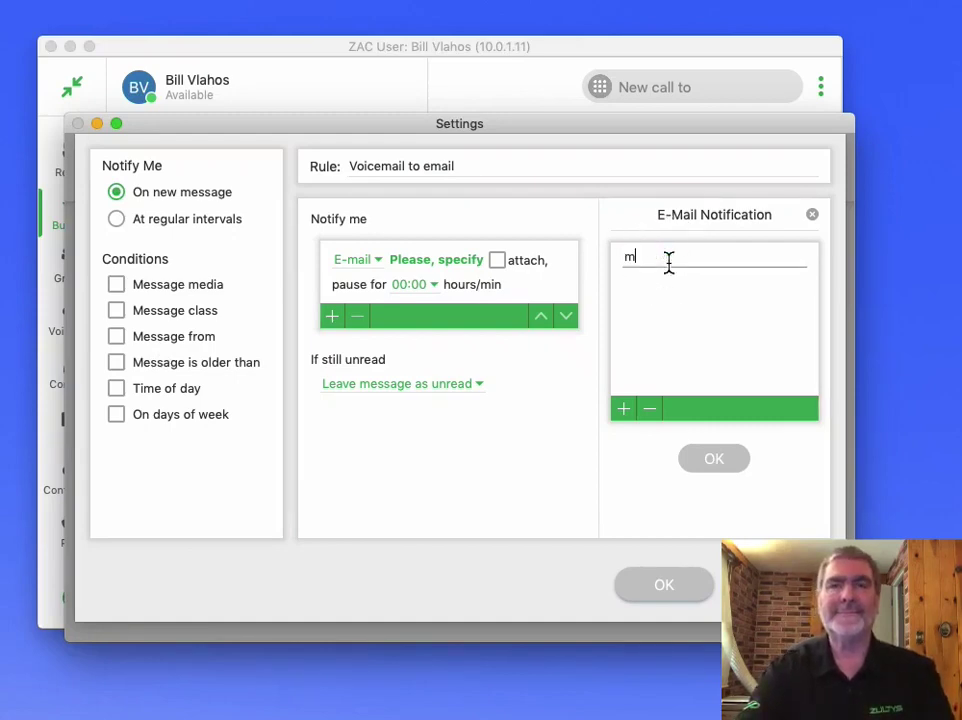
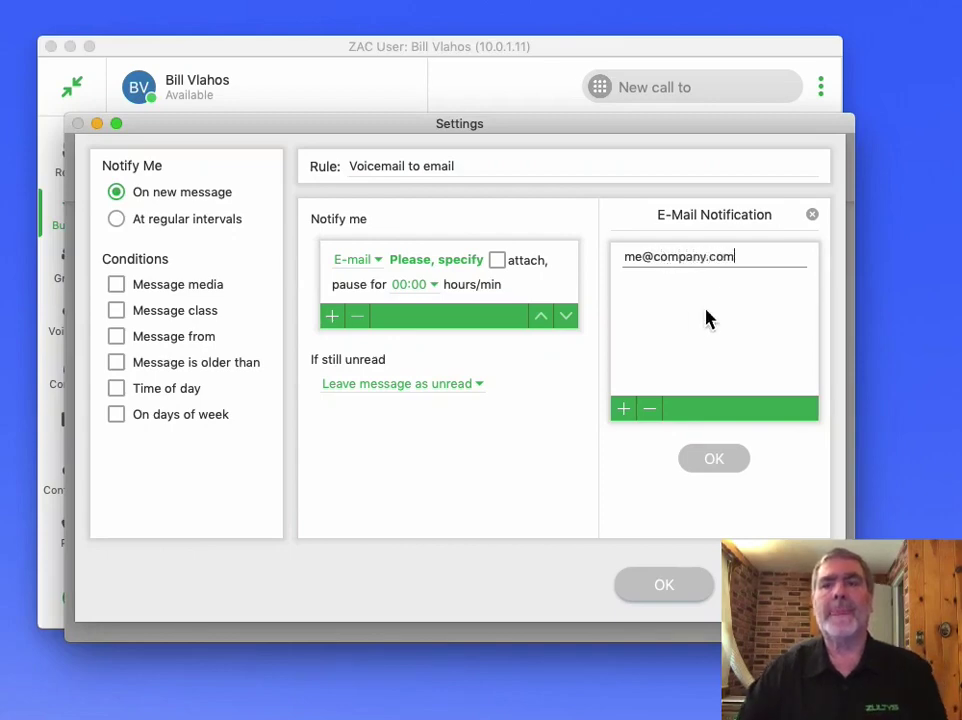
pyautogui.press('Return')
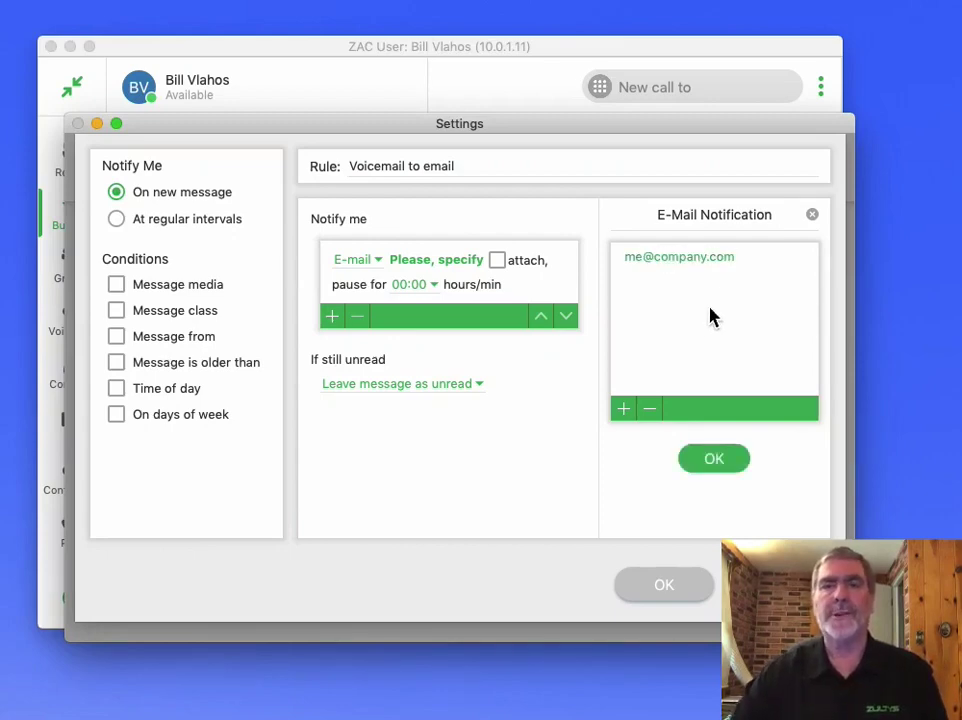
pyautogui.click(722, 466)
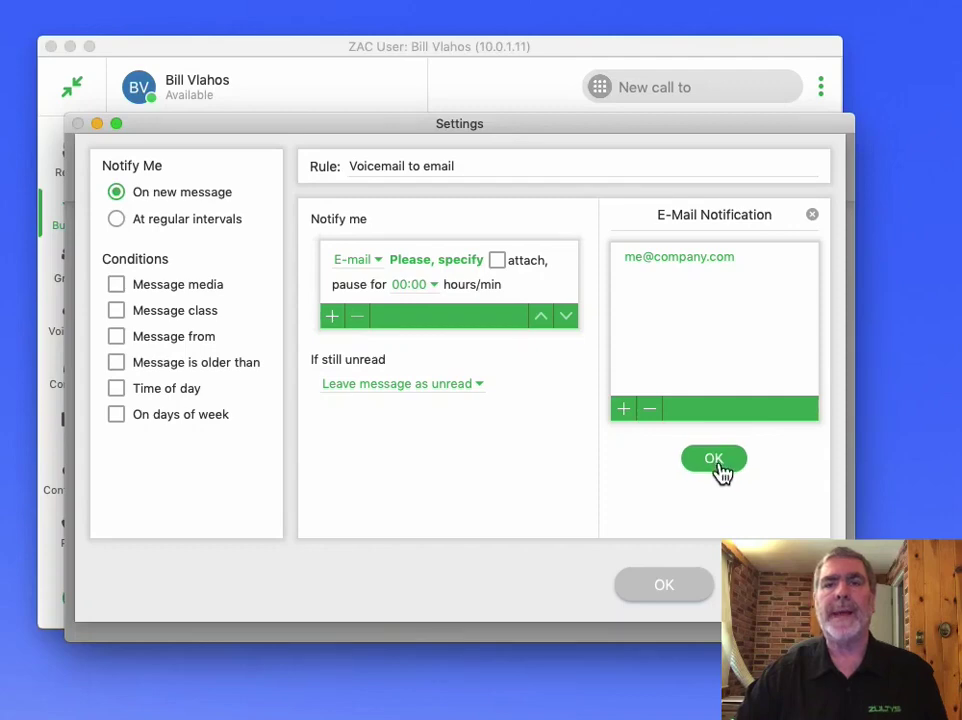
# Step: Enable attaching the voicemail to the e-mail and set If still unread to 'Leave message as unread'
pyautogui.click(514, 264)
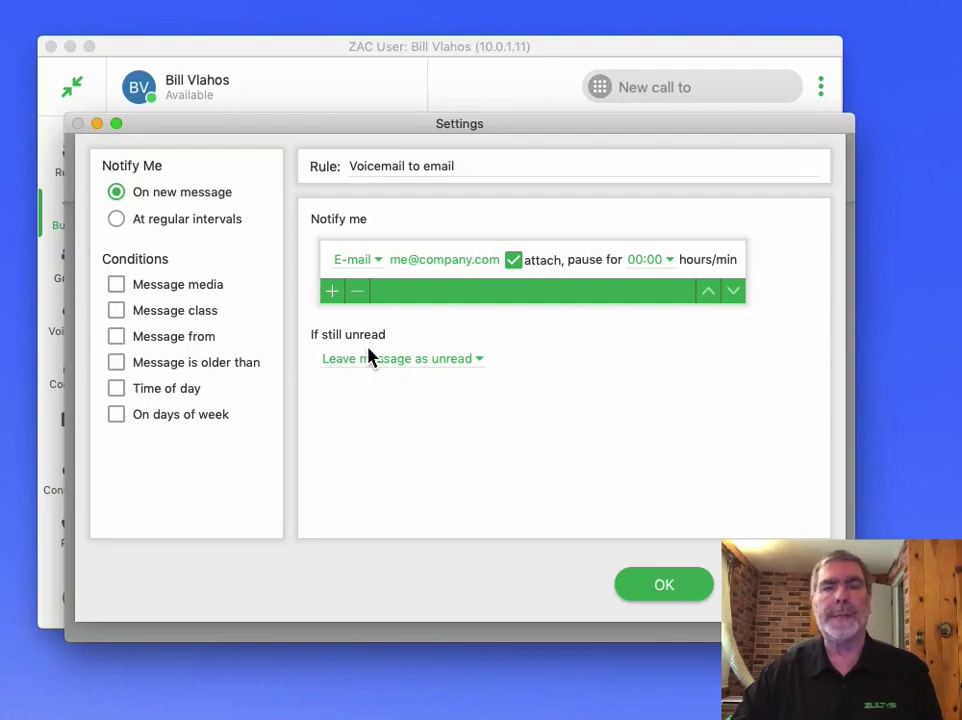
pyautogui.click(460, 370)
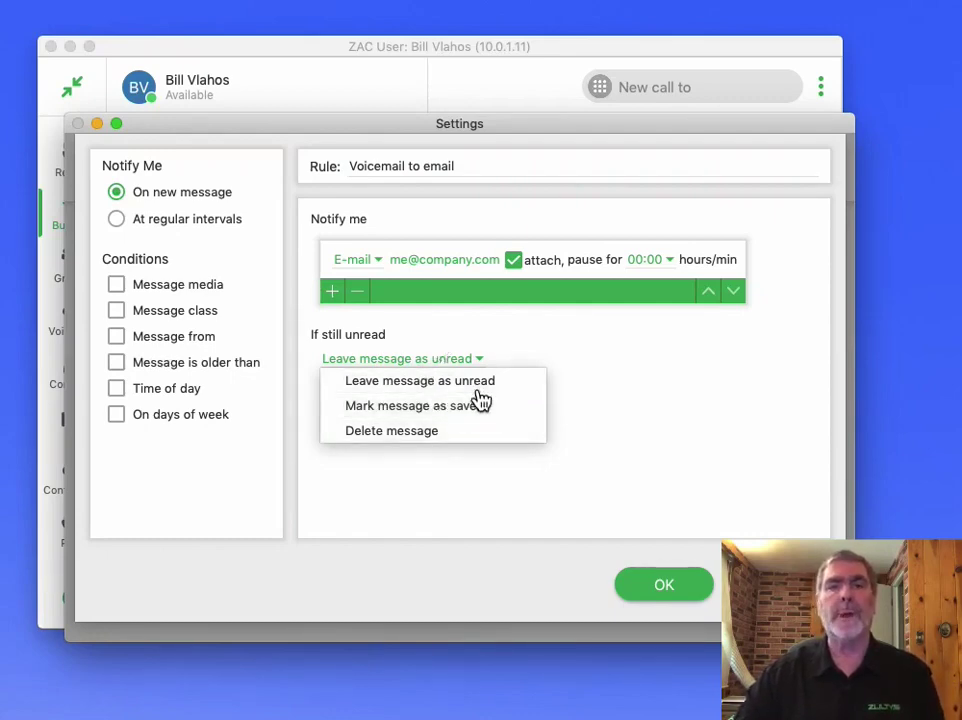
pyautogui.click(476, 391)
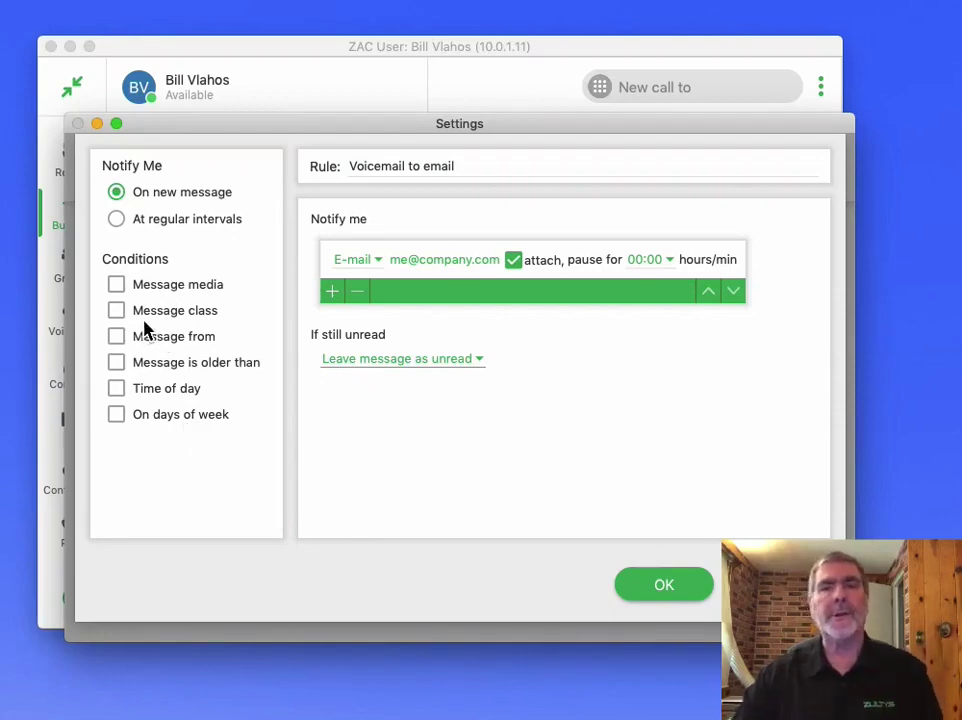
# Step: Save the Voicemail to email rule and apply the settings change
pyautogui.click(670, 594)
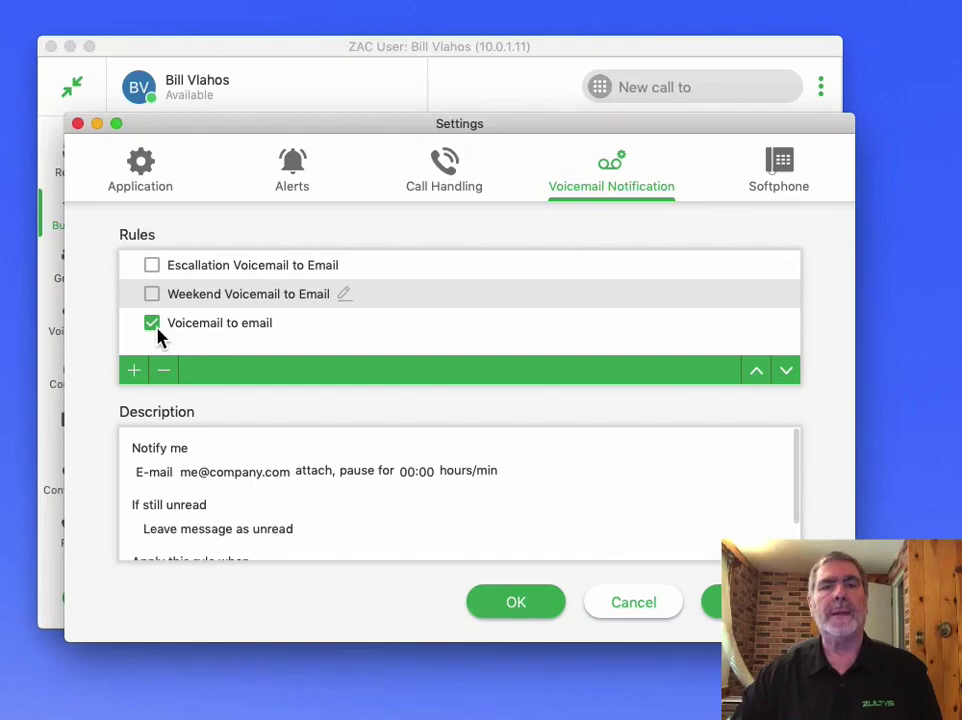
pyautogui.click(750, 602)
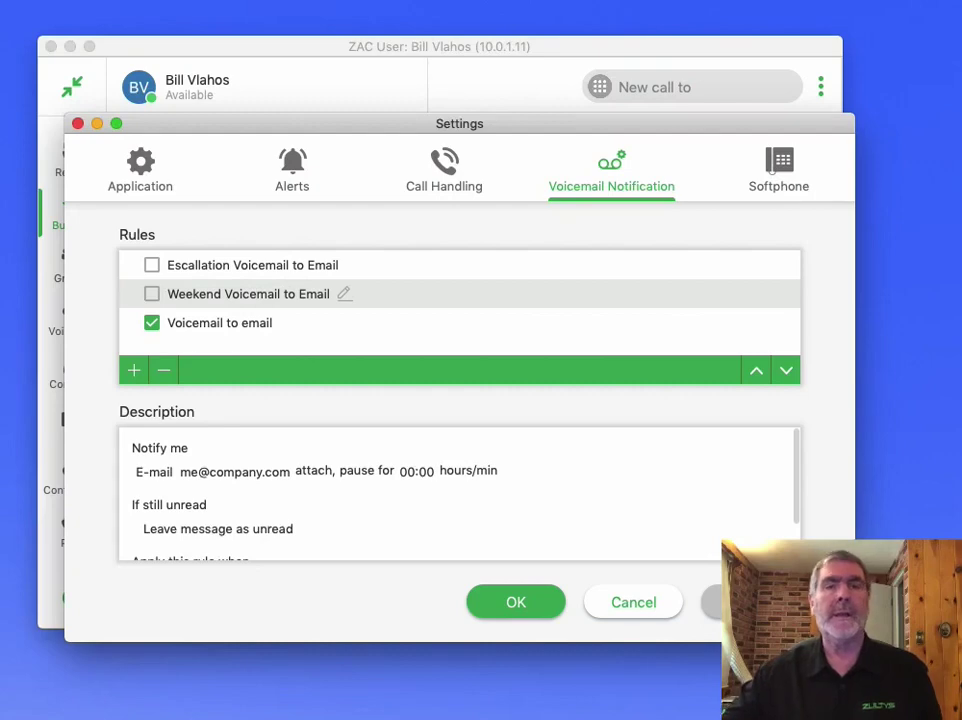
pyautogui.doubleClick(237, 306)
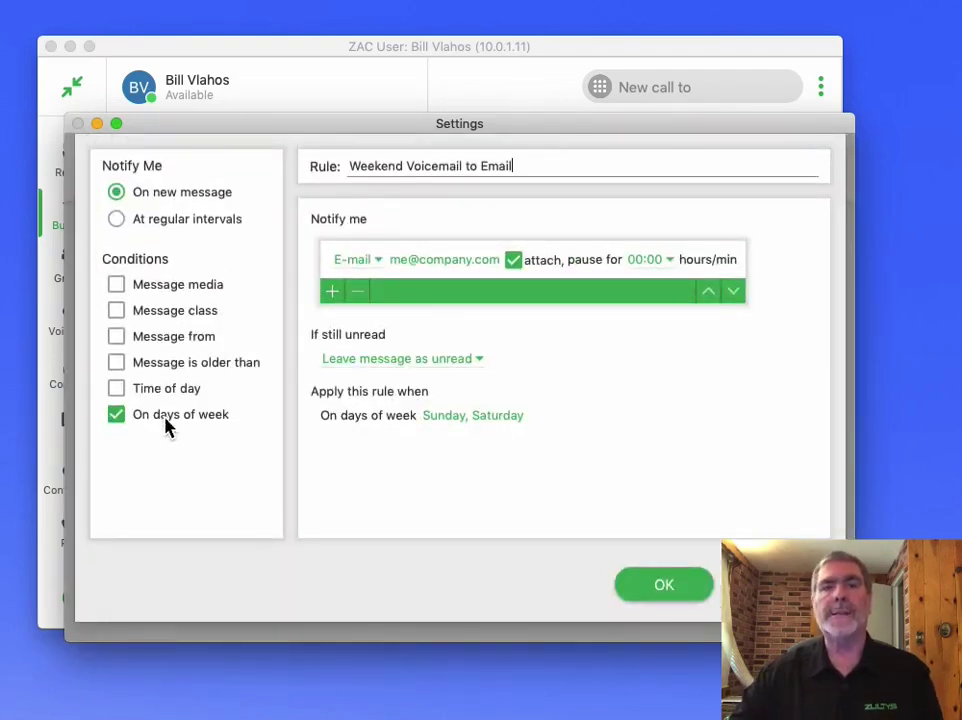
pyautogui.click(461, 437)
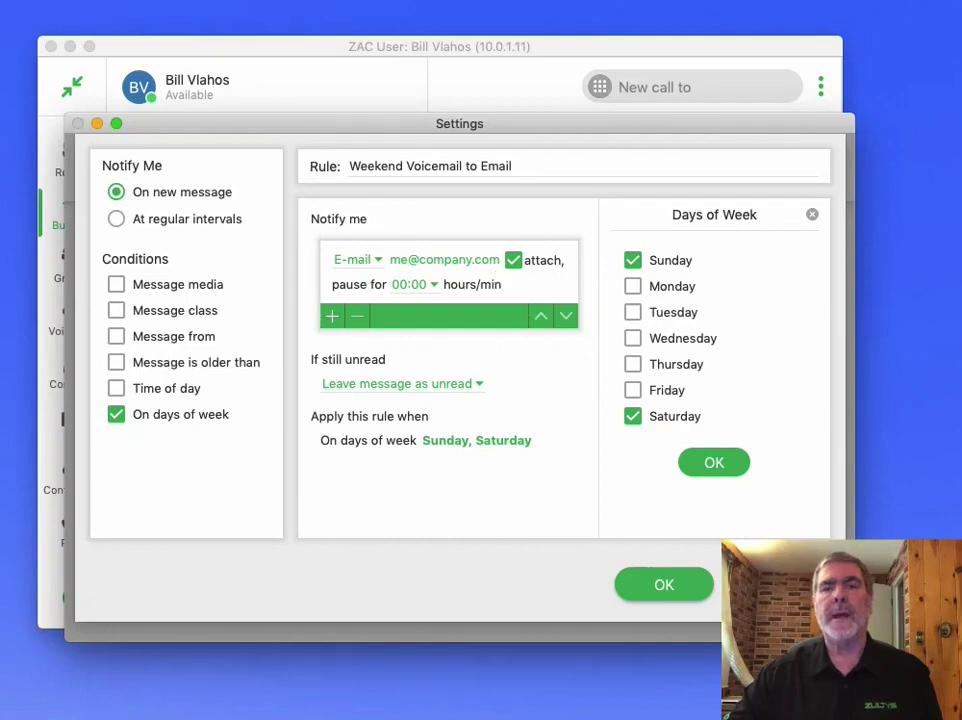
pyautogui.click(781, 585)
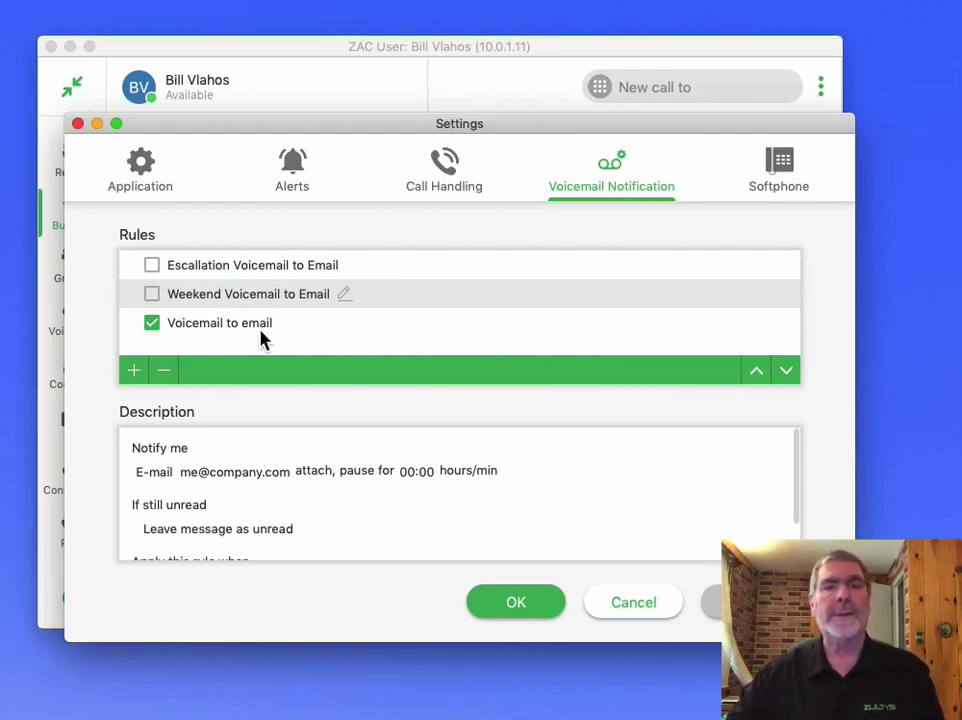
# Step: Uncheck Voicemail to email, then edit the Escallation rule's second-step e-mail recipient
pyautogui.click(151, 326)
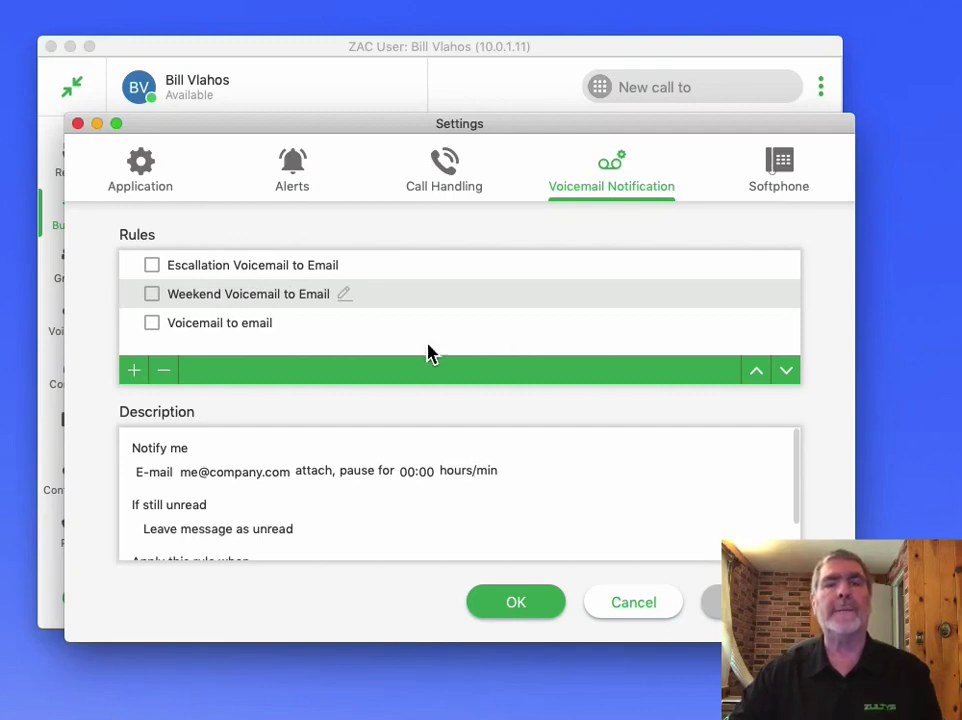
pyautogui.doubleClick(222, 274)
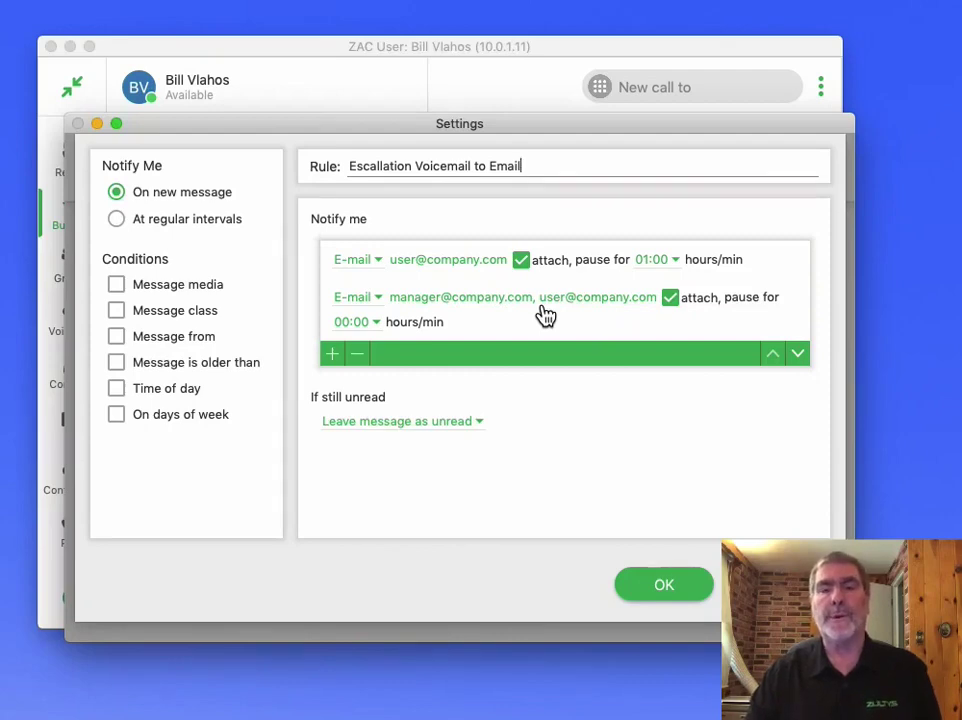
pyautogui.click(483, 316)
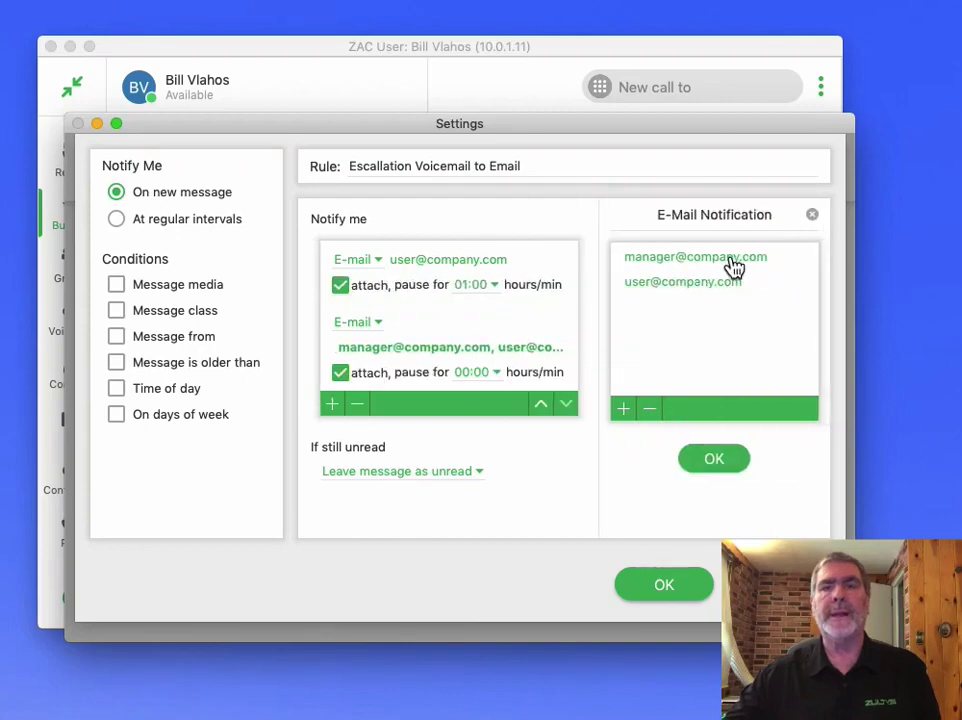
pyautogui.click(690, 284)
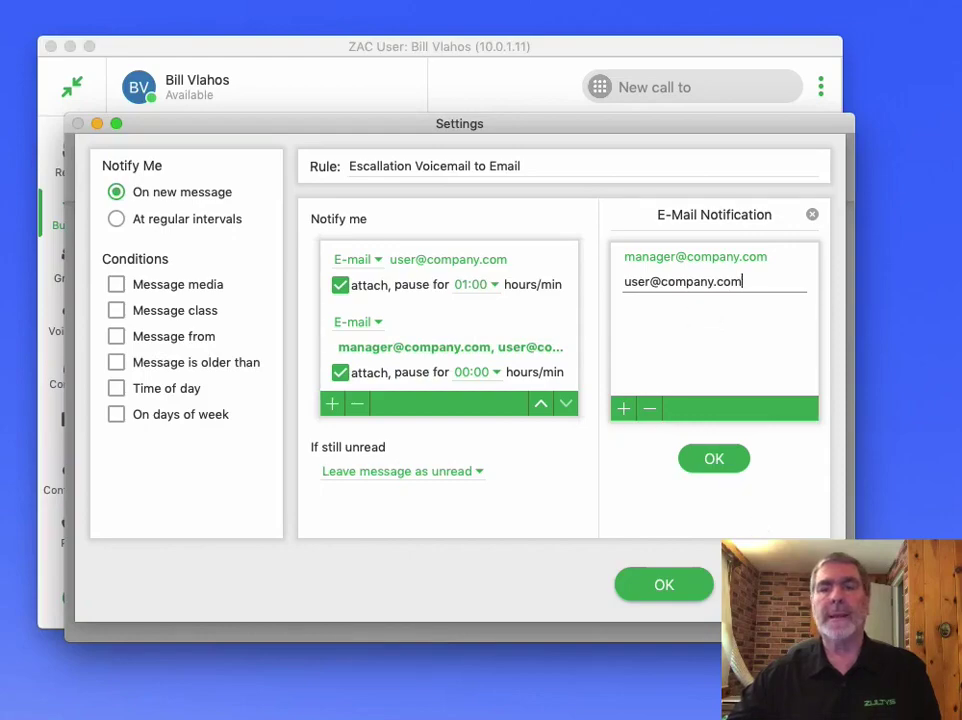
pyautogui.press('Return')
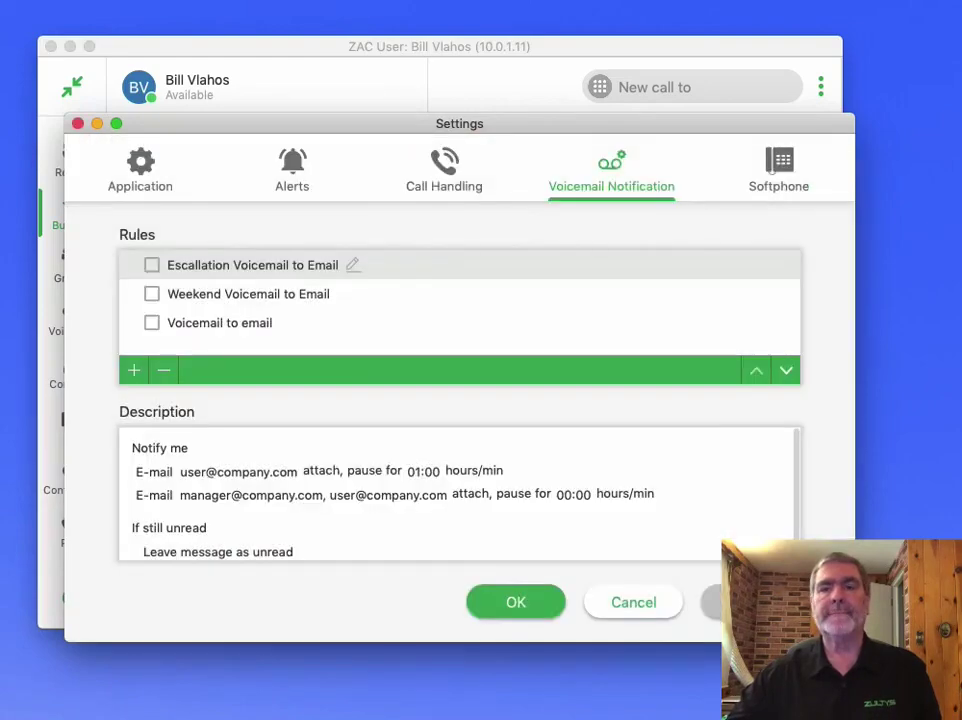